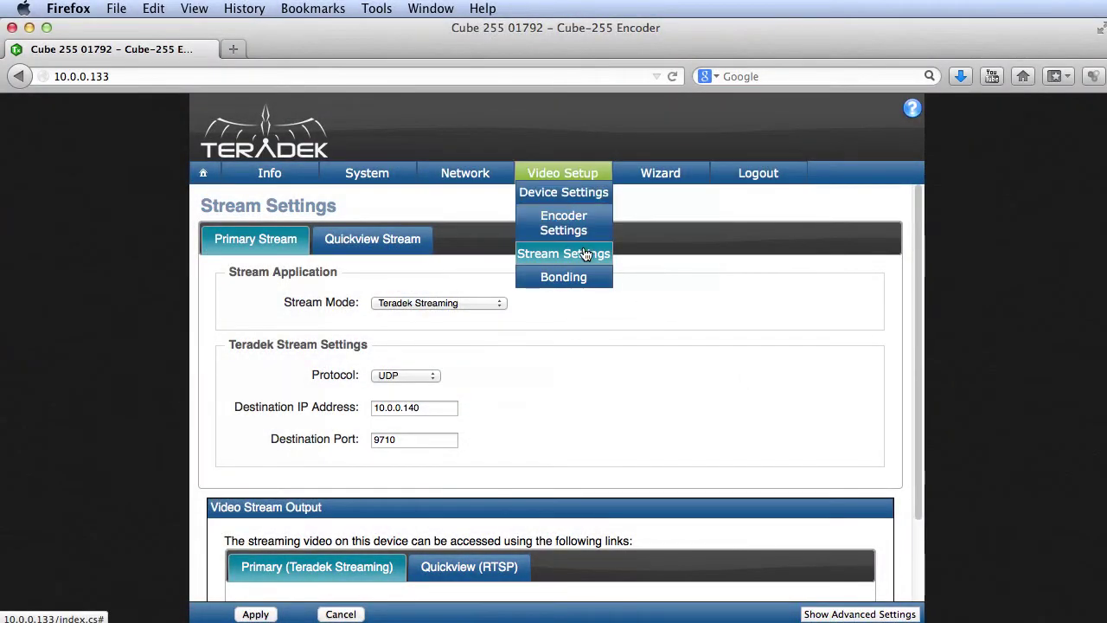
left_click(578, 253)
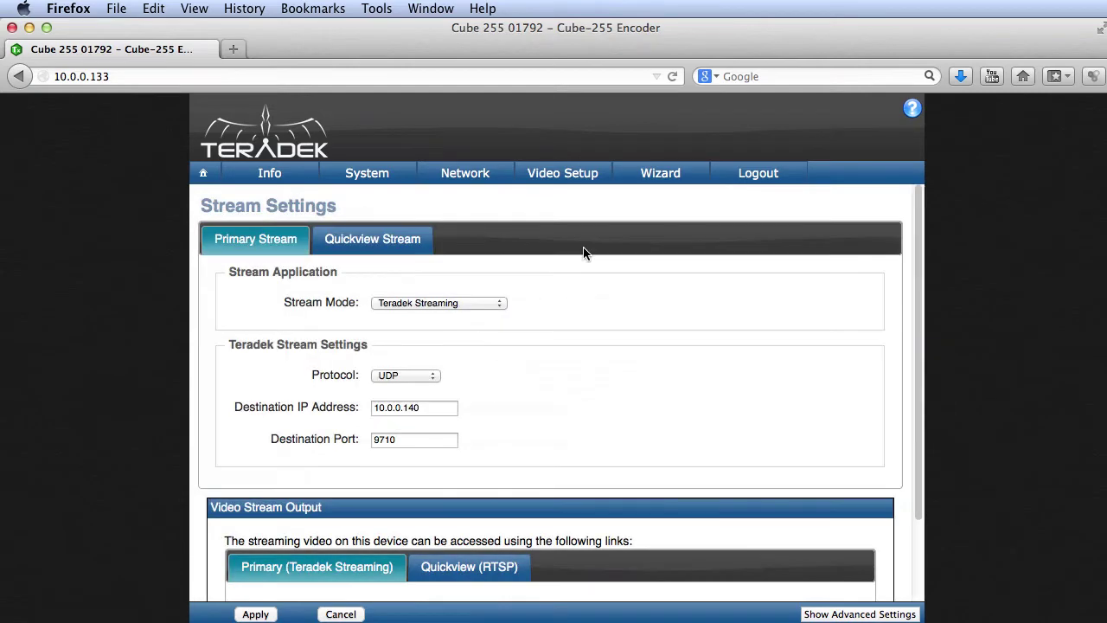
left_click(491, 302)
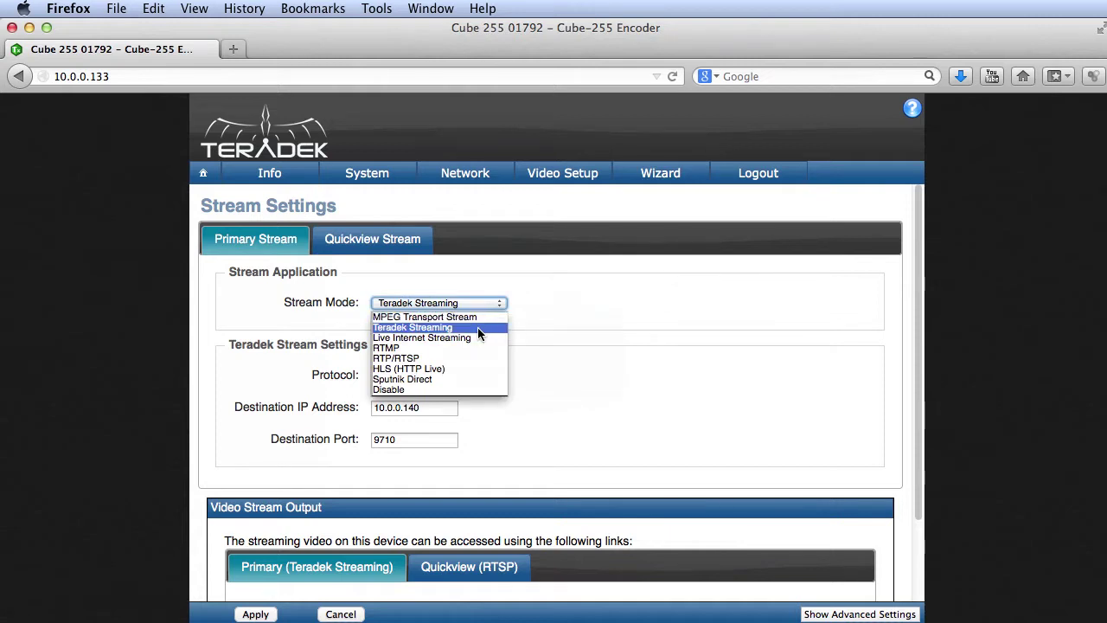
left_click(478, 329)
left_click(431, 376)
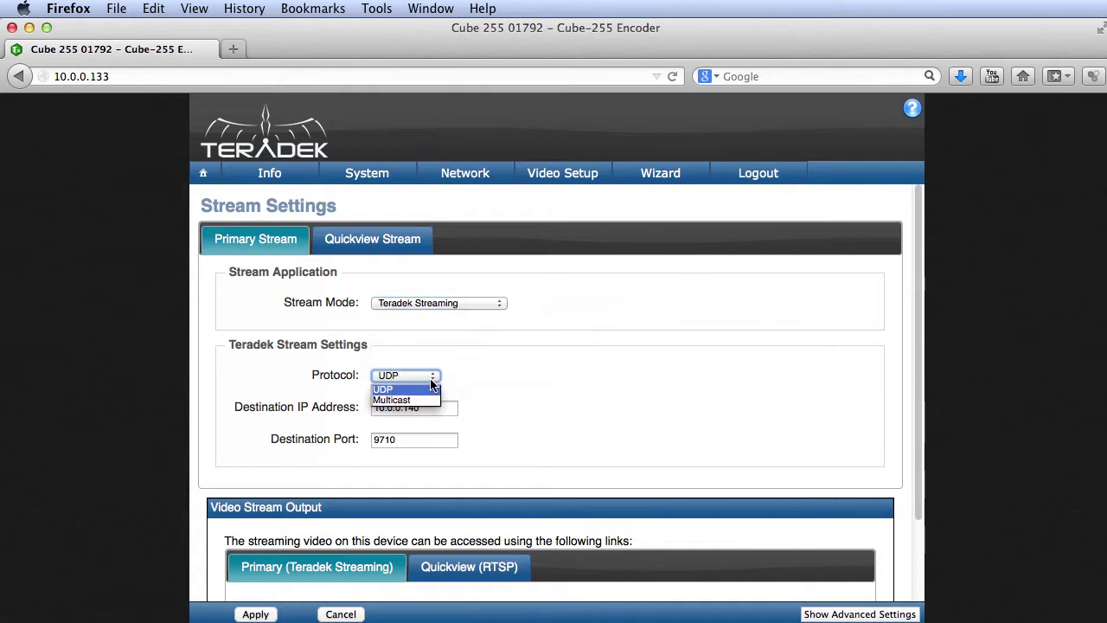
left_click(420, 390)
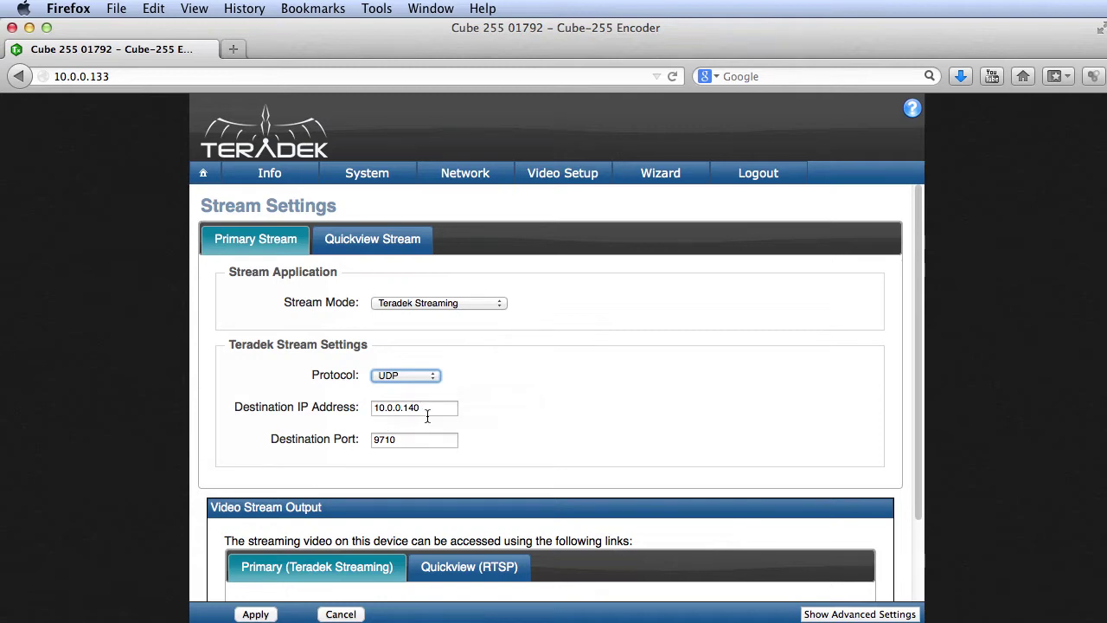
left_click(472, 304)
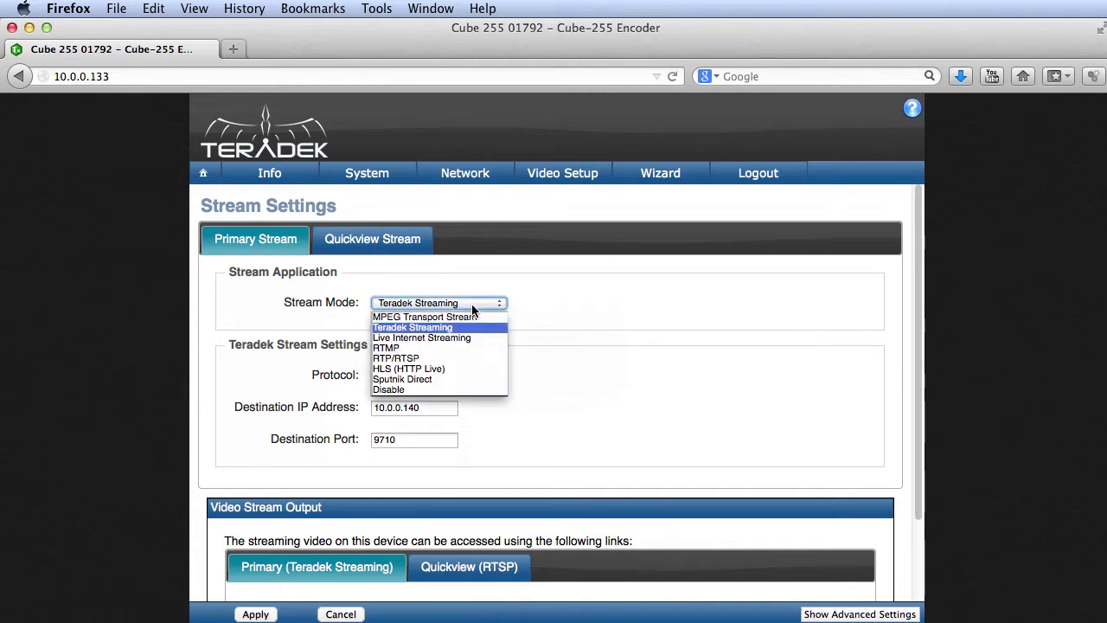
Step: Try RTP/RTSP stream mode, then return to Teradek Streaming with protocol UDP
left_click(473, 360)
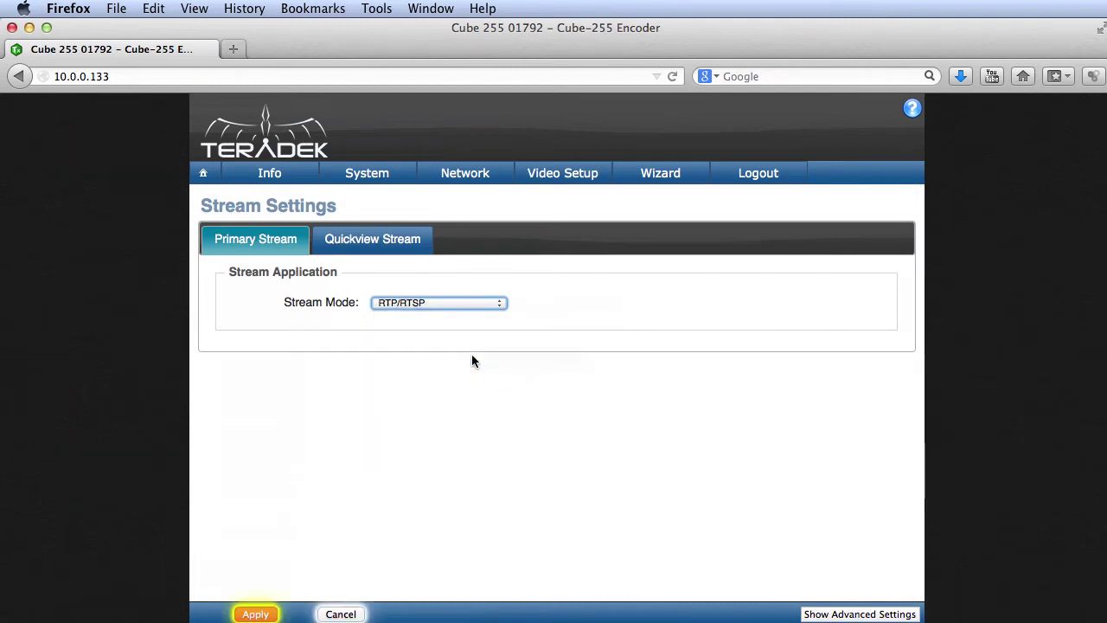
left_click(476, 306)
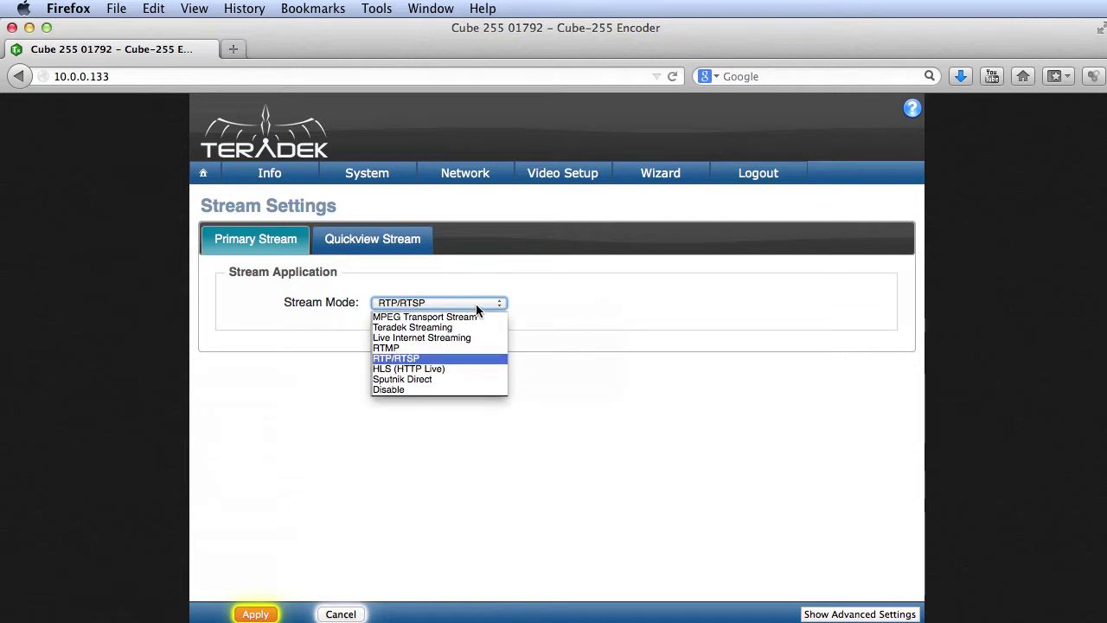
left_click(478, 327)
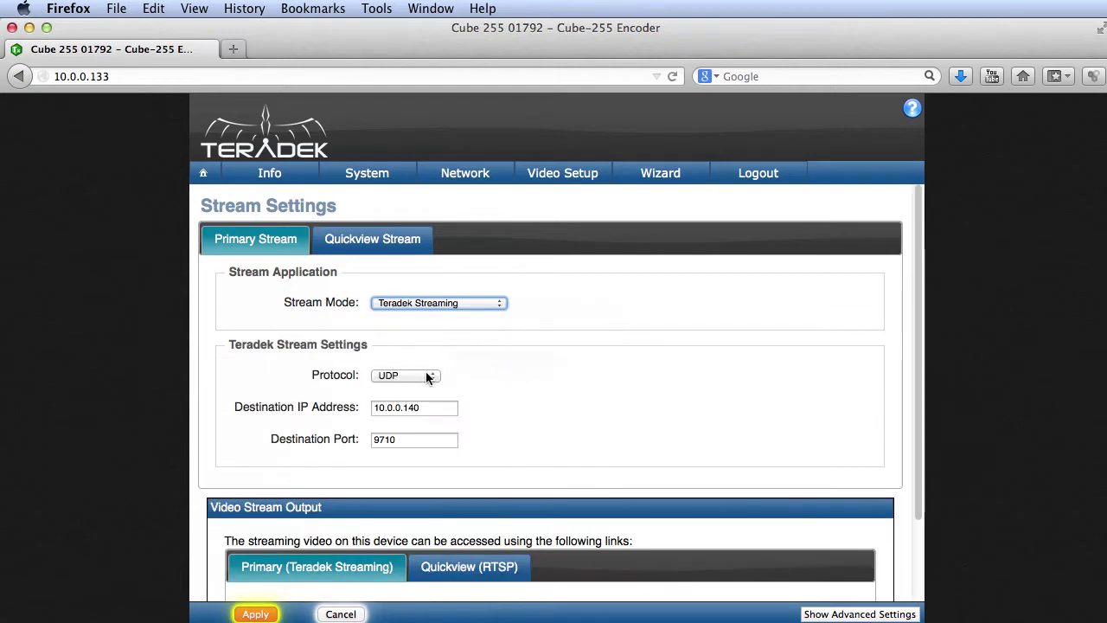
left_click(428, 375)
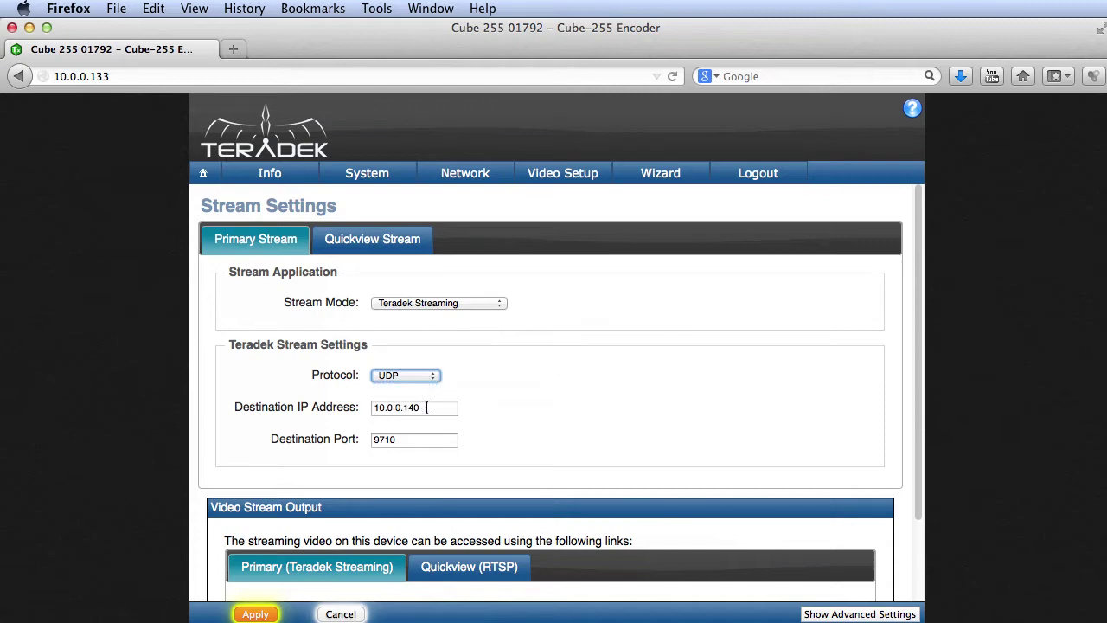
Step: Confirm destination 10.0.0.140 on port 9710 and apply the encoder stream settings
left_click_drag(424, 407, 349, 408)
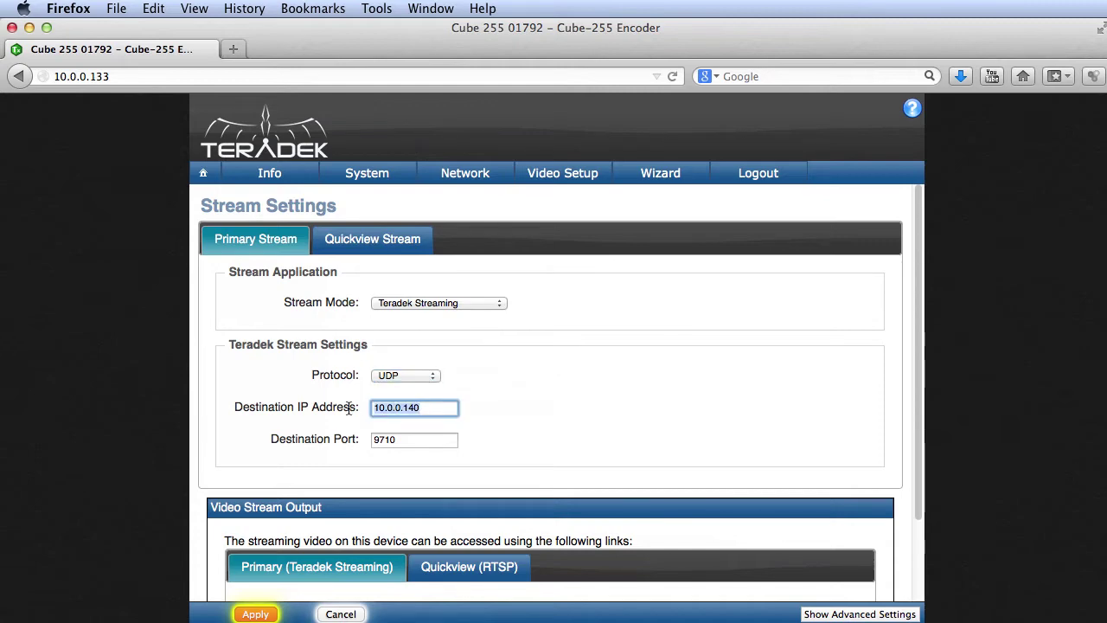
left_click_drag(403, 439, 391, 439)
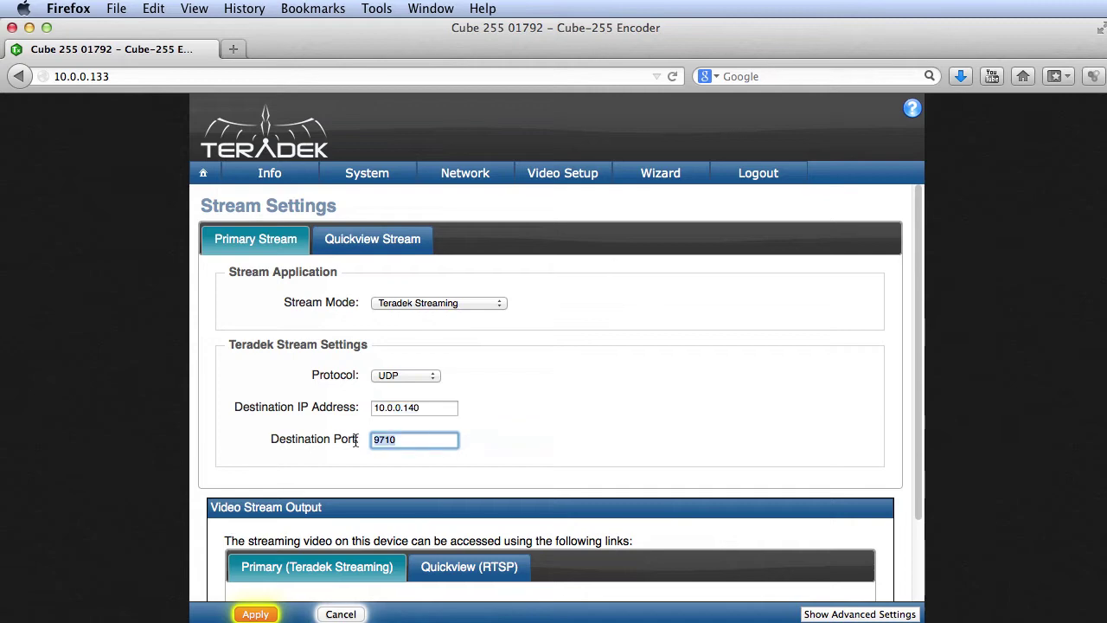
left_click(354, 441)
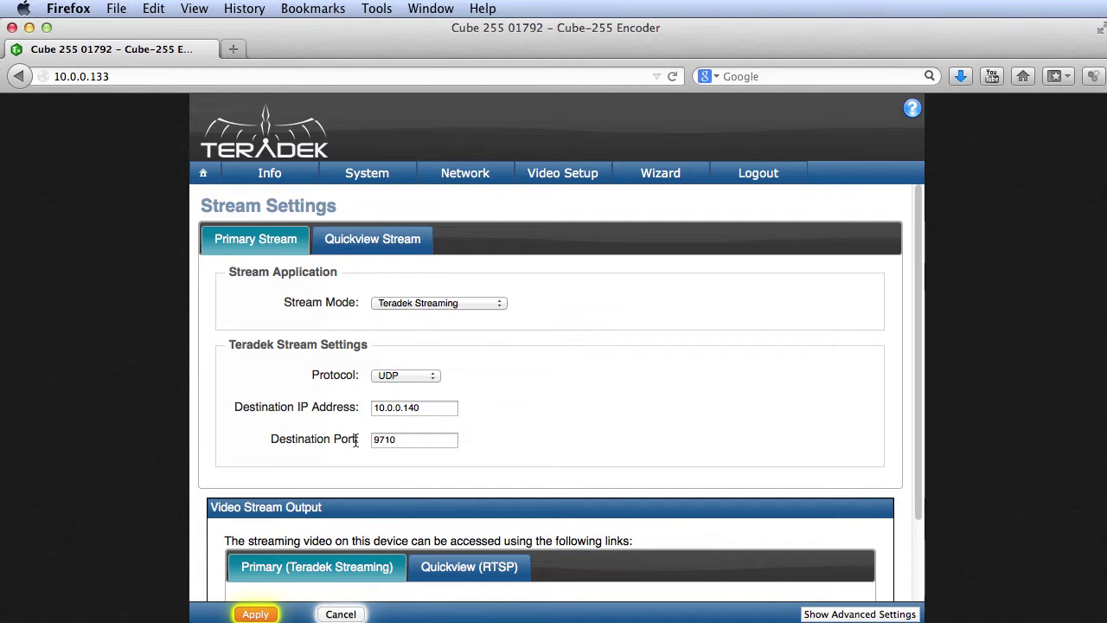
left_click(255, 613)
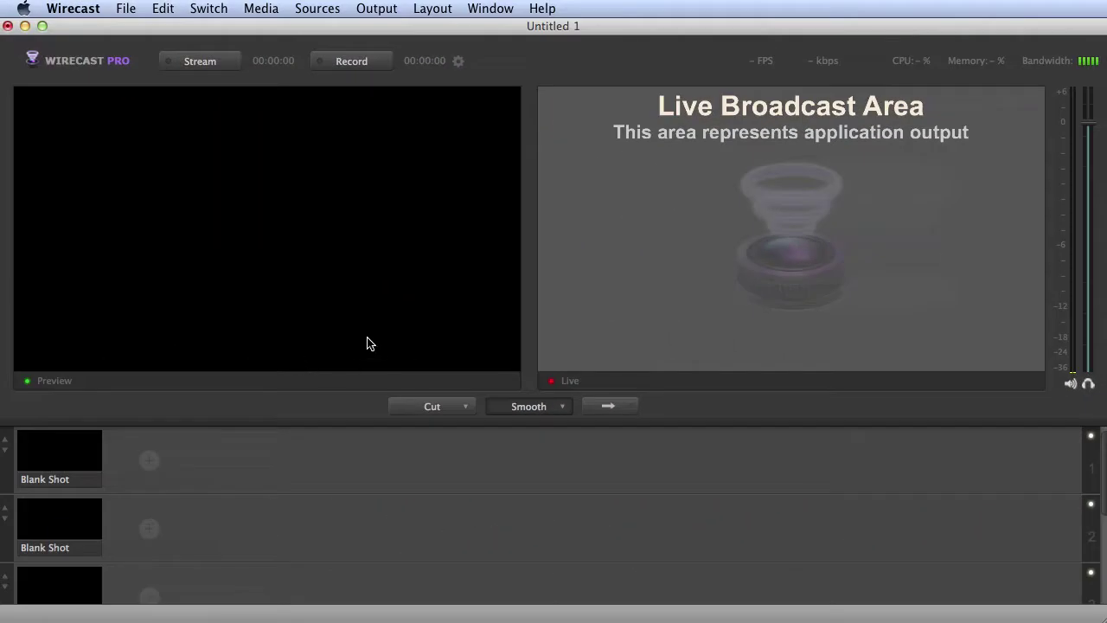
Step: Create a Teradek StreamReader source receiving Teradek Streaming over UDP and apply it
left_click(317, 8)
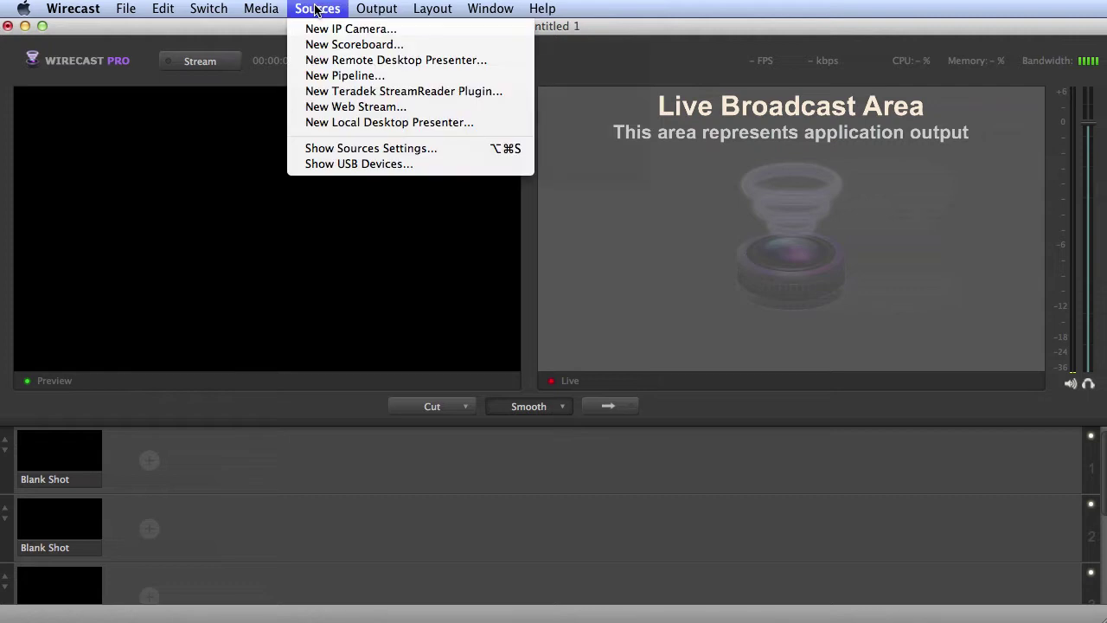
left_click(490, 91)
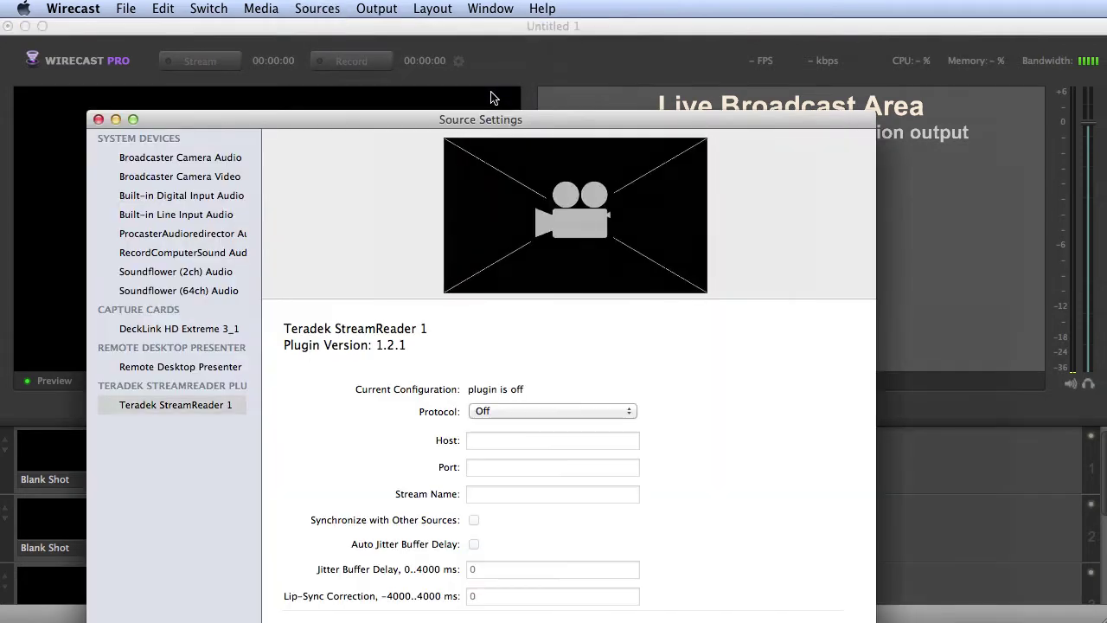
left_click_drag(480, 118, 483, 27)
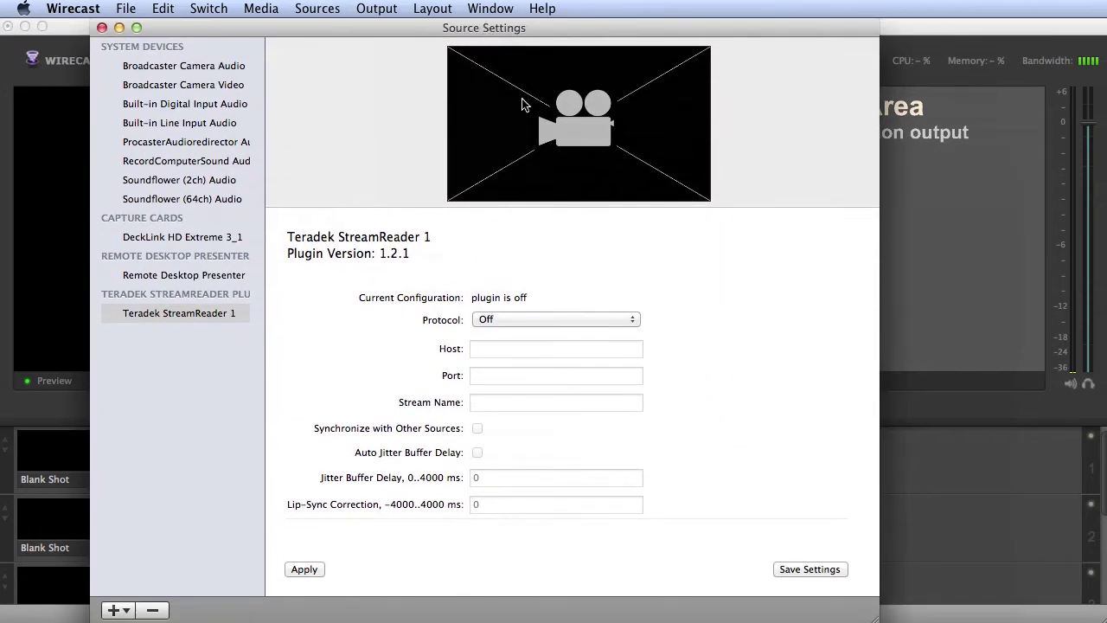
left_click(567, 319)
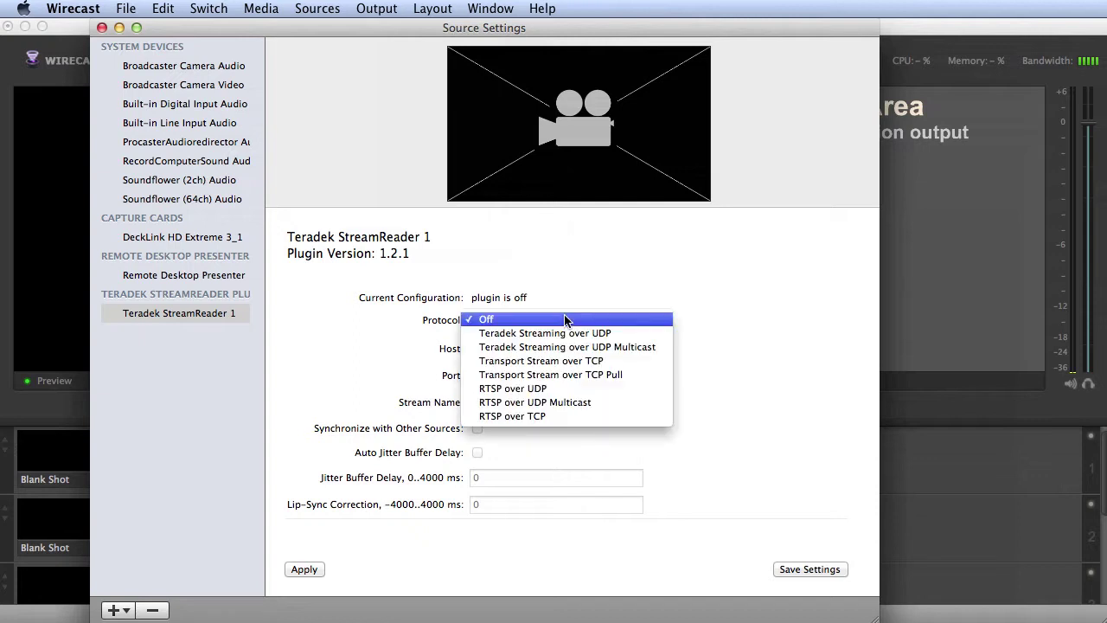
left_click(635, 335)
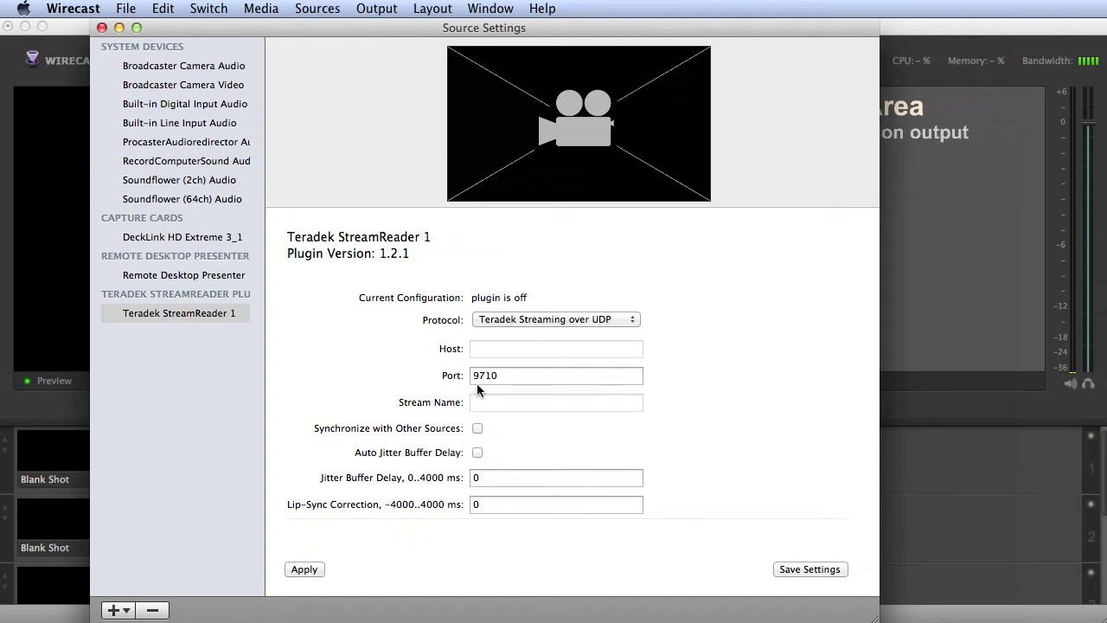
left_click(303, 569)
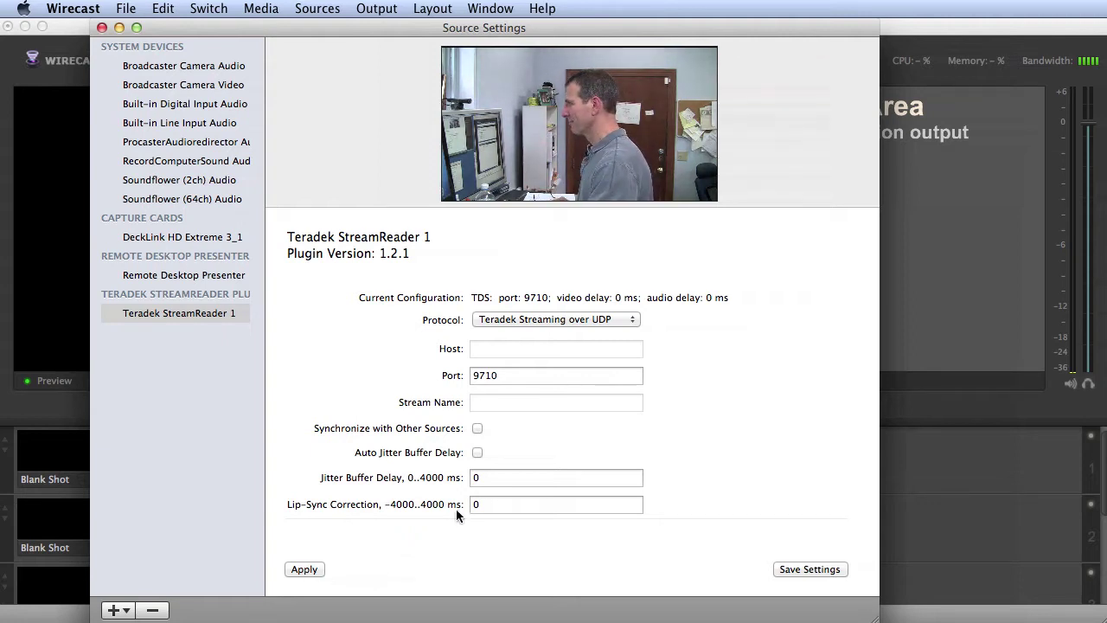
Step: Check the lip-sync and sync-with-other-sources options, leaving sync off, then close settings
left_click(503, 504)
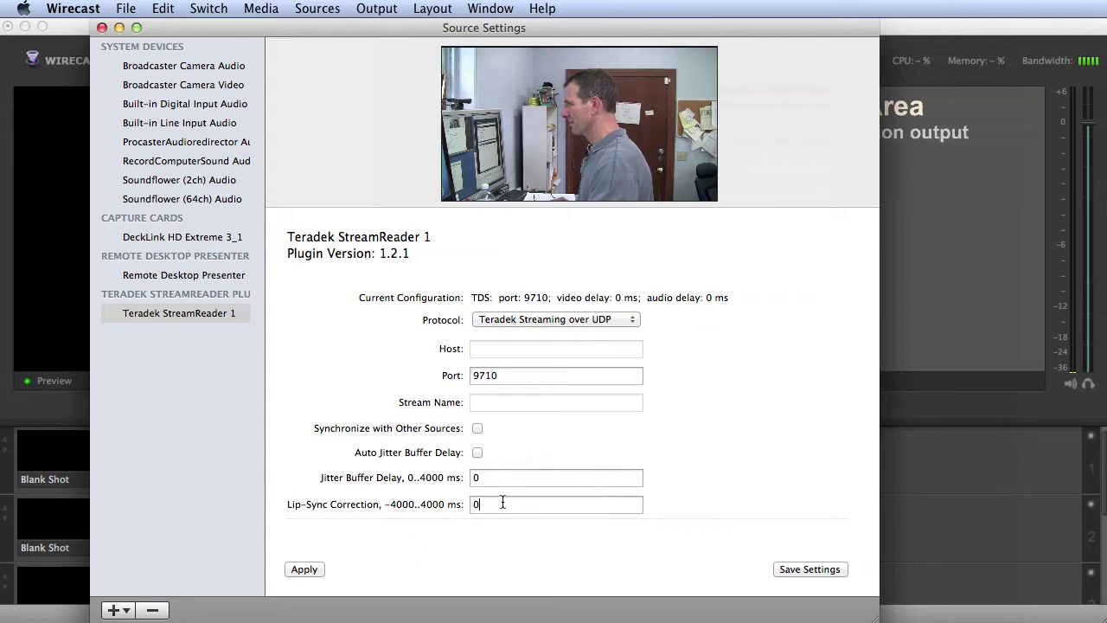
left_click(477, 429)
left_click(477, 430)
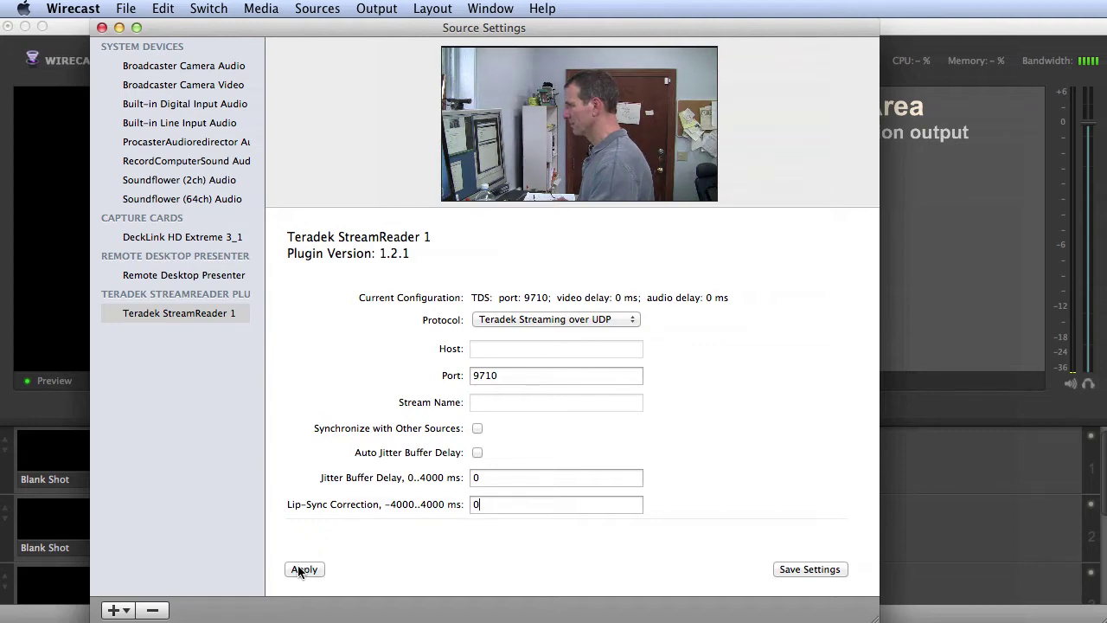
left_click(102, 28)
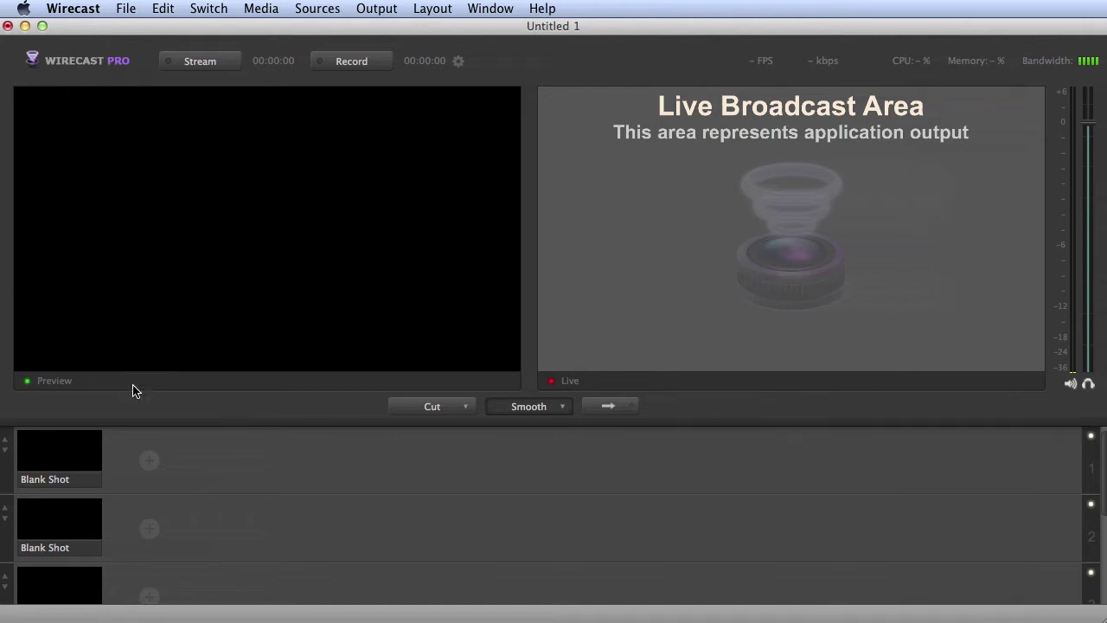
Step: Add a Teradek StreamReader shot to the first layer and load it into preview
left_click(146, 458)
left_click(297, 580)
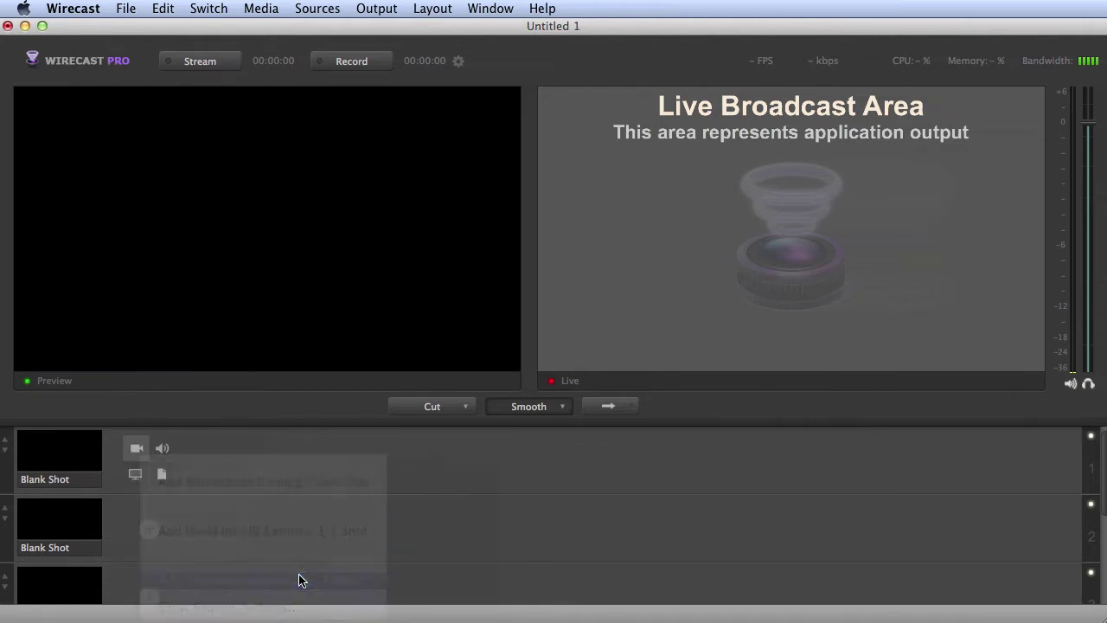
left_click(157, 460)
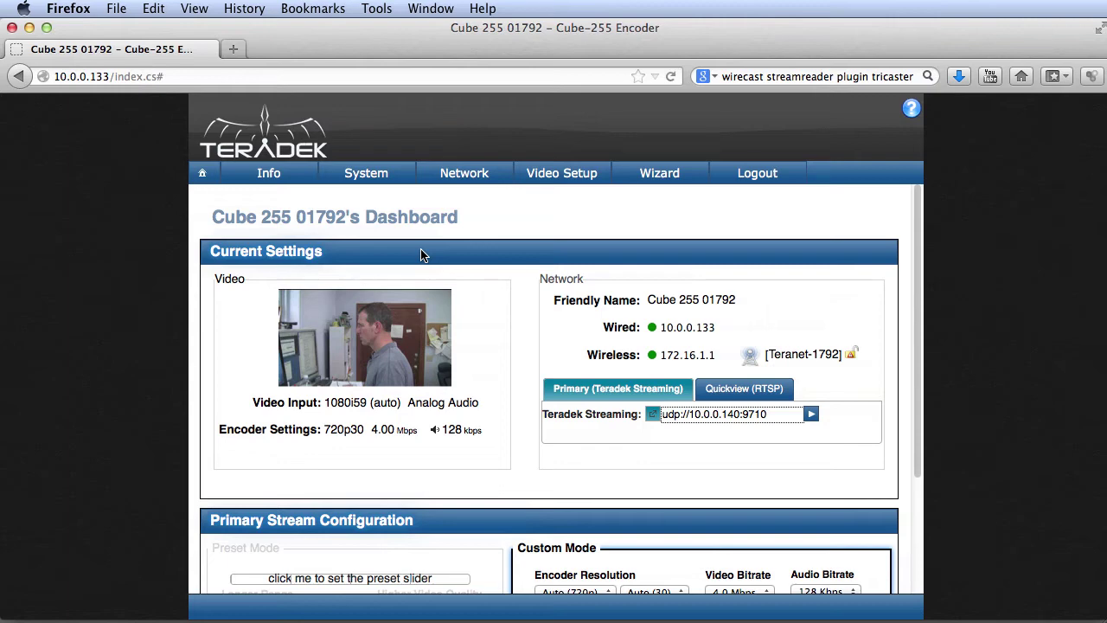
mouse_move(561, 173)
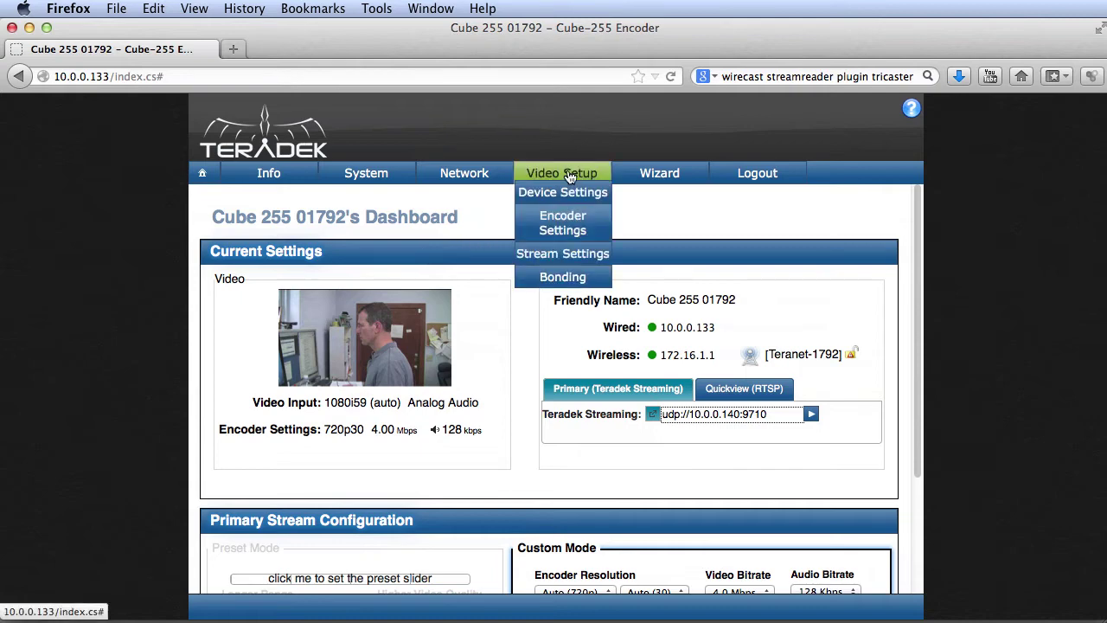
Step: Set Stream Settings' Stream Mode to Sputnik Direct and apply it
left_click(590, 252)
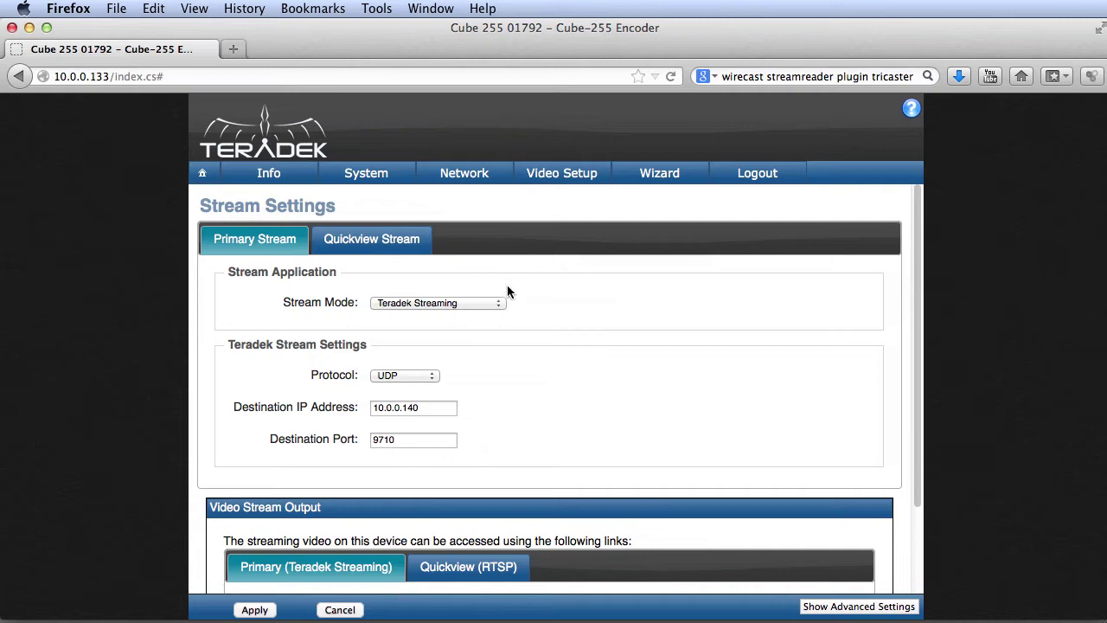
left_click(482, 301)
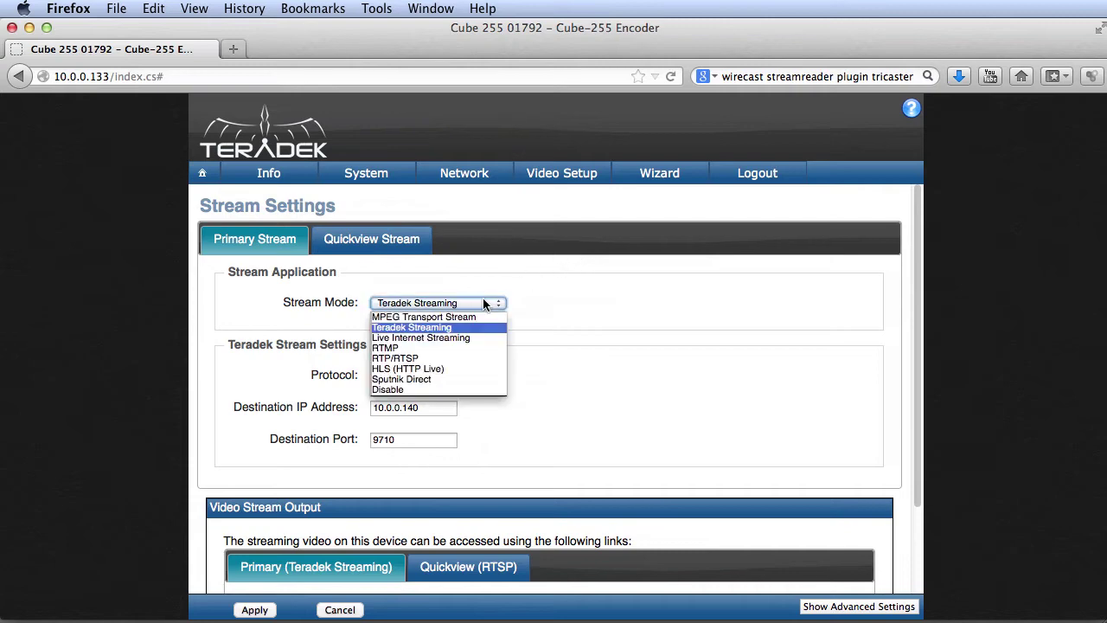
left_click(465, 378)
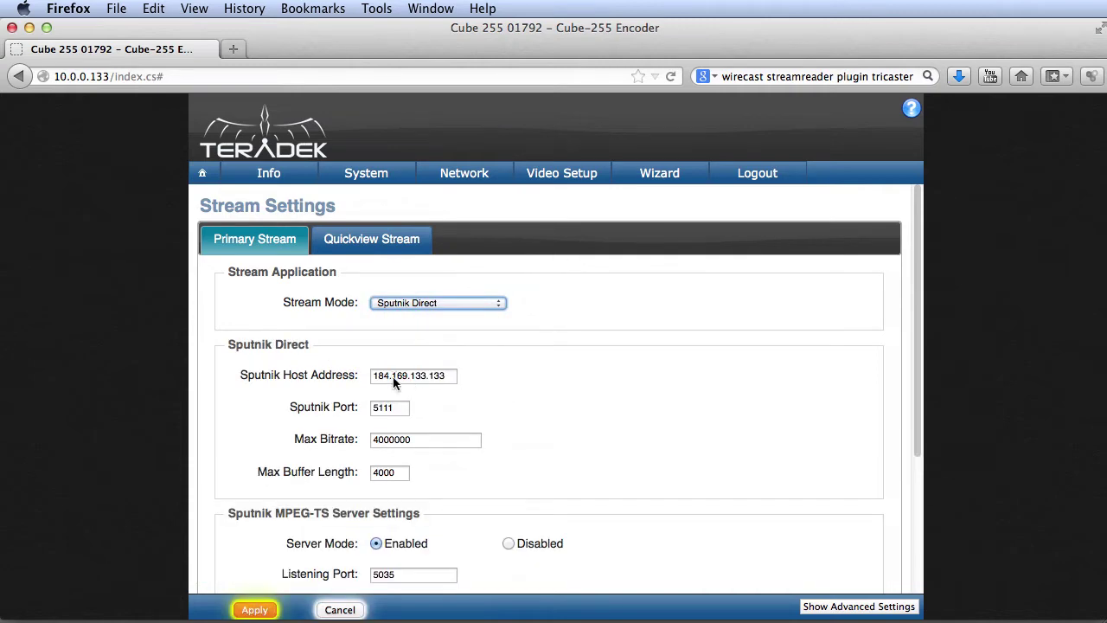
scroll(454, 426, "down", 5)
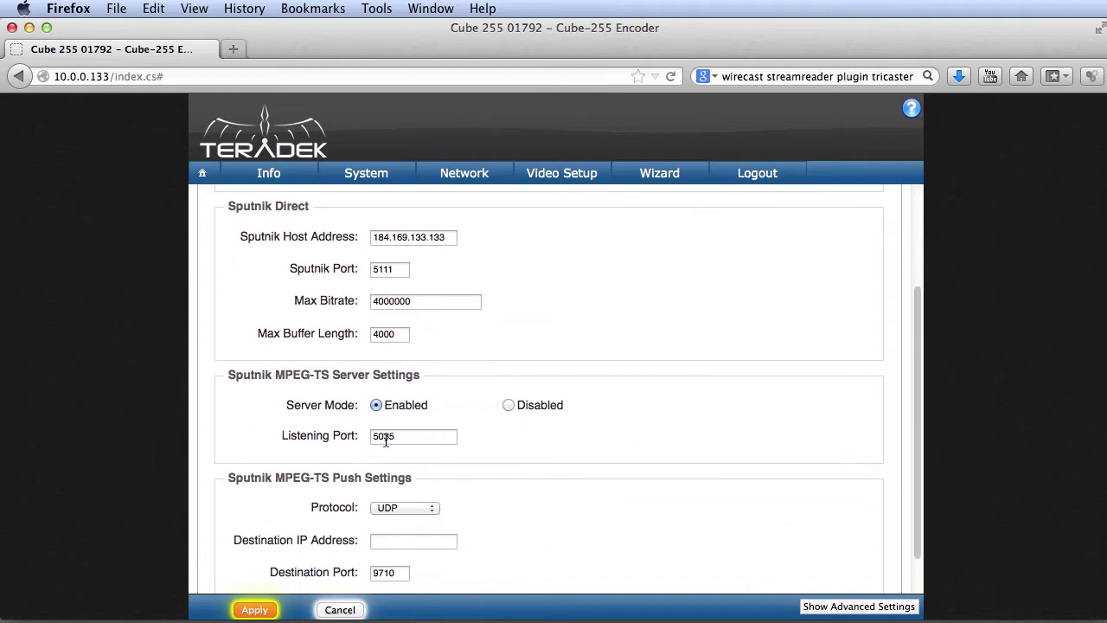
scroll(383, 441, "down", 1)
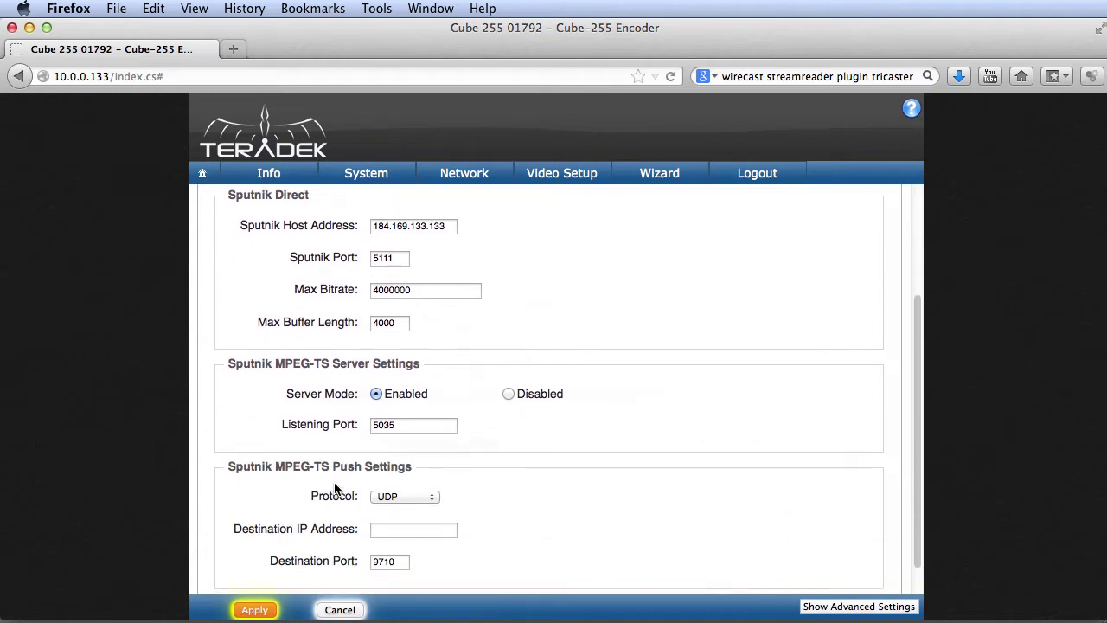
left_click(257, 609)
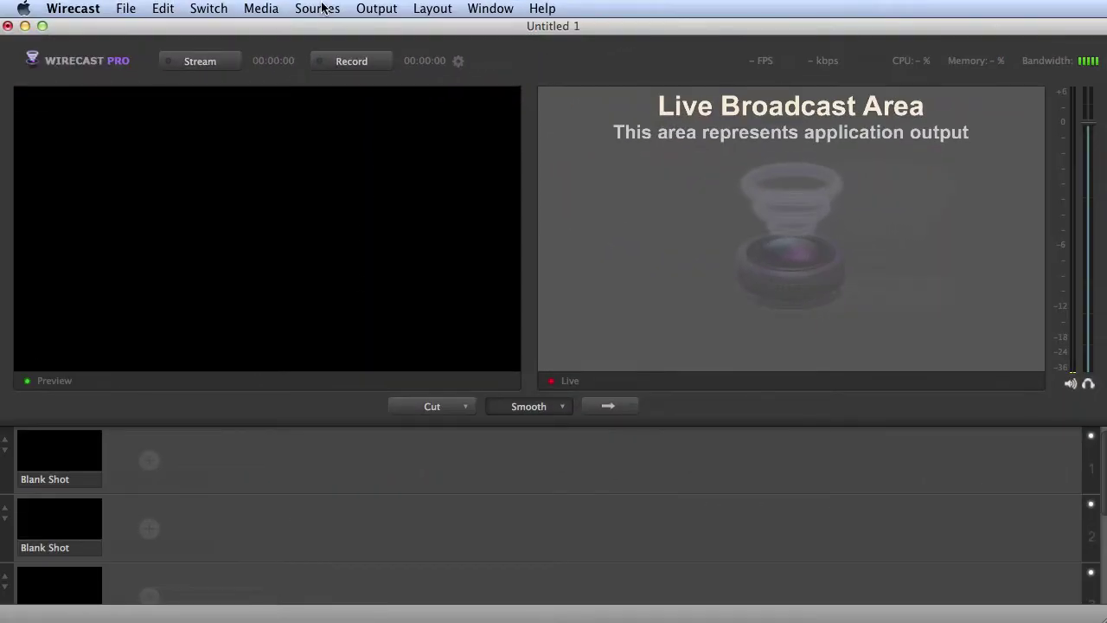
Step: Create a StreamReader source using Transport Stream over TCP Pull from 184.169.133.133, port 5035
left_click(319, 7)
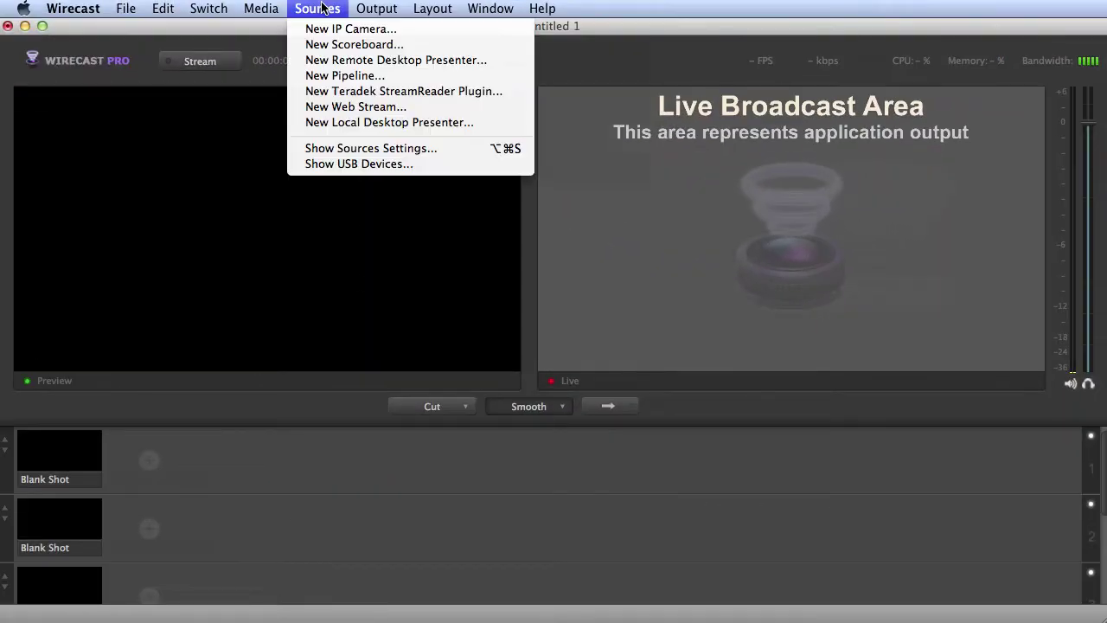
left_click(515, 92)
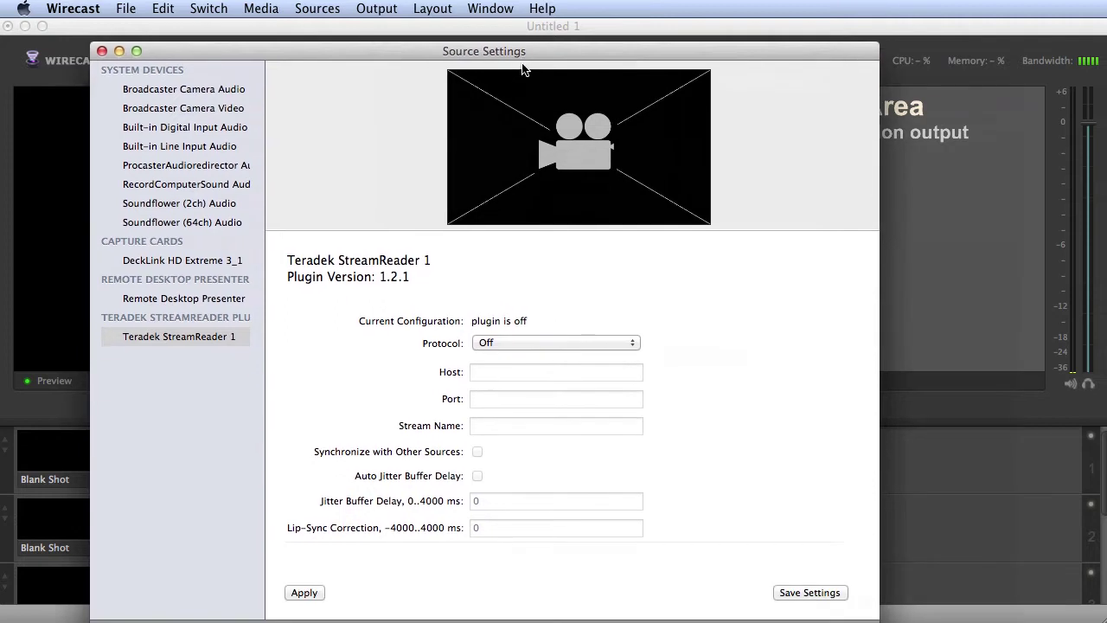
left_click(580, 325)
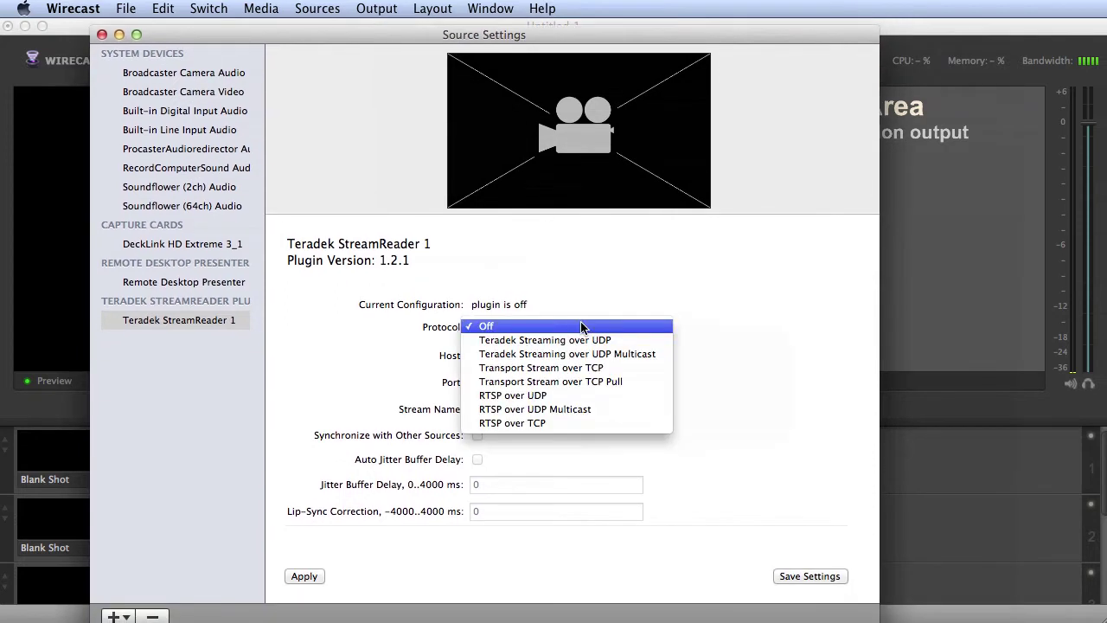
left_click(631, 381)
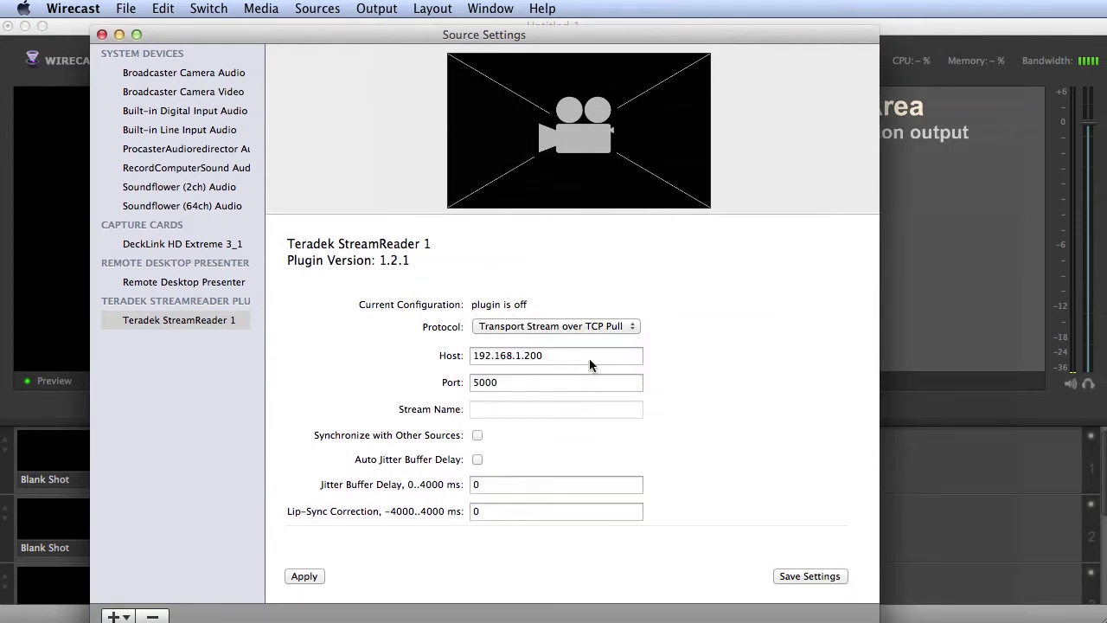
left_click_drag(575, 355, 441, 358)
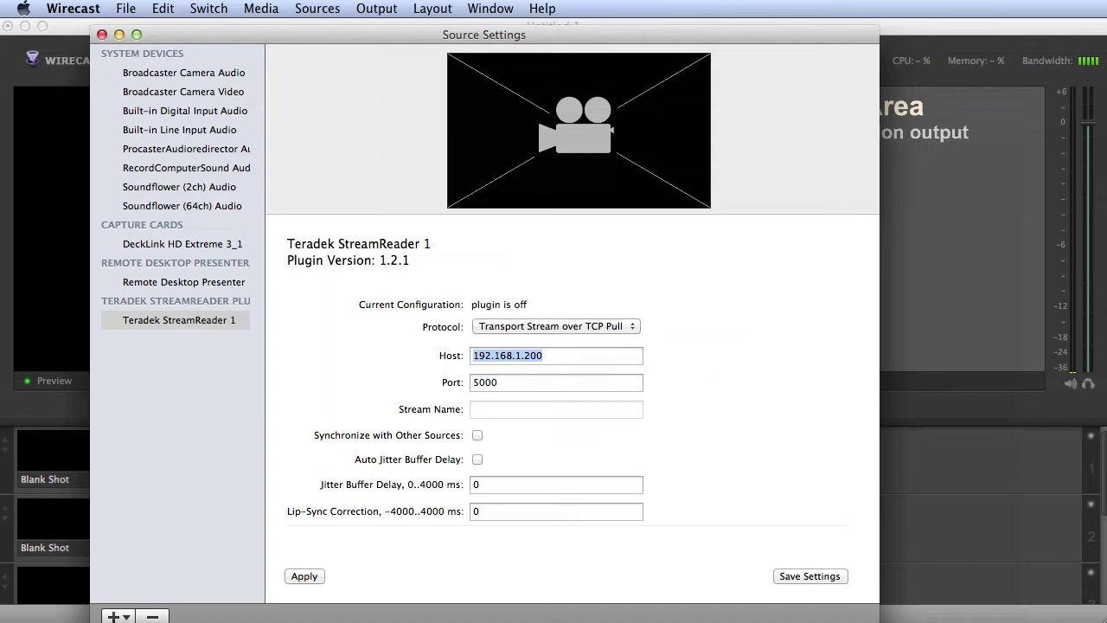
type("184.")
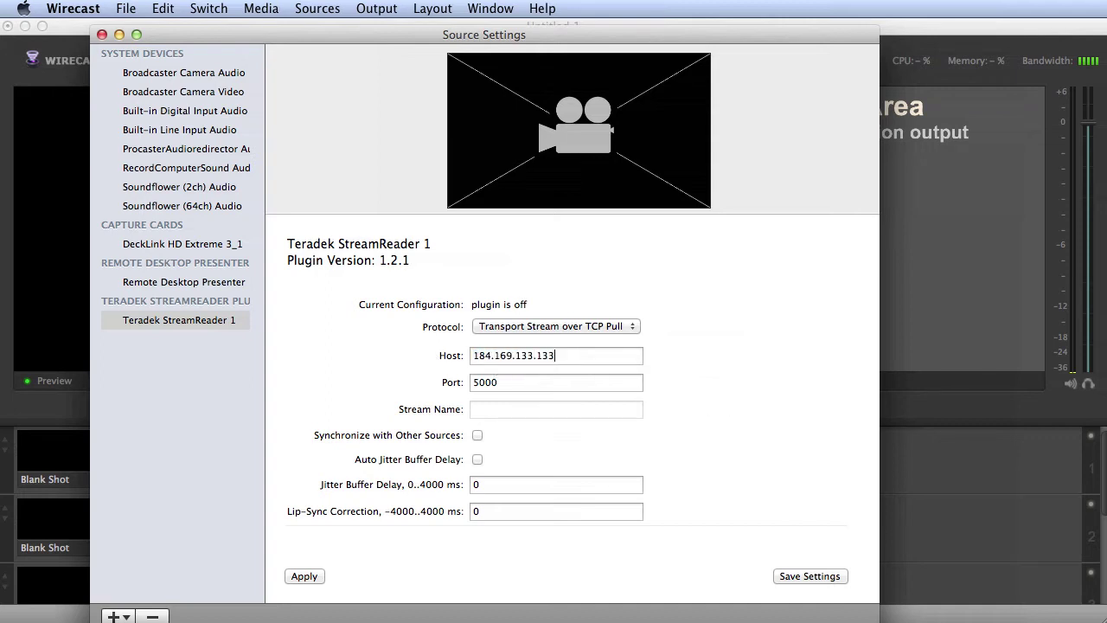
left_click_drag(514, 383, 433, 384)
type("50")
left_click(305, 575)
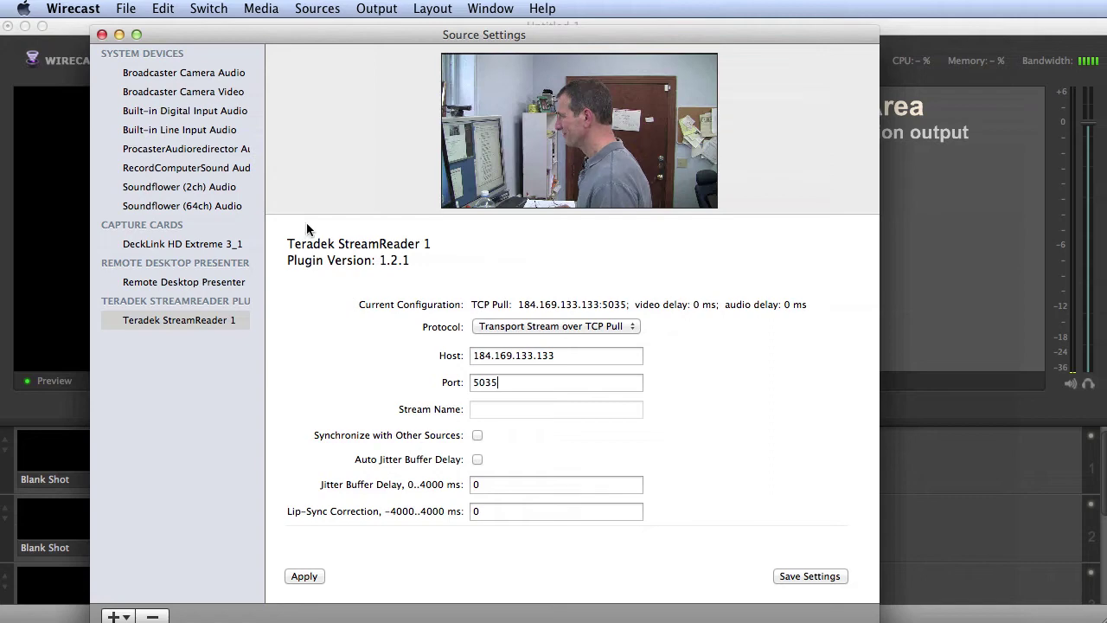
left_click(101, 34)
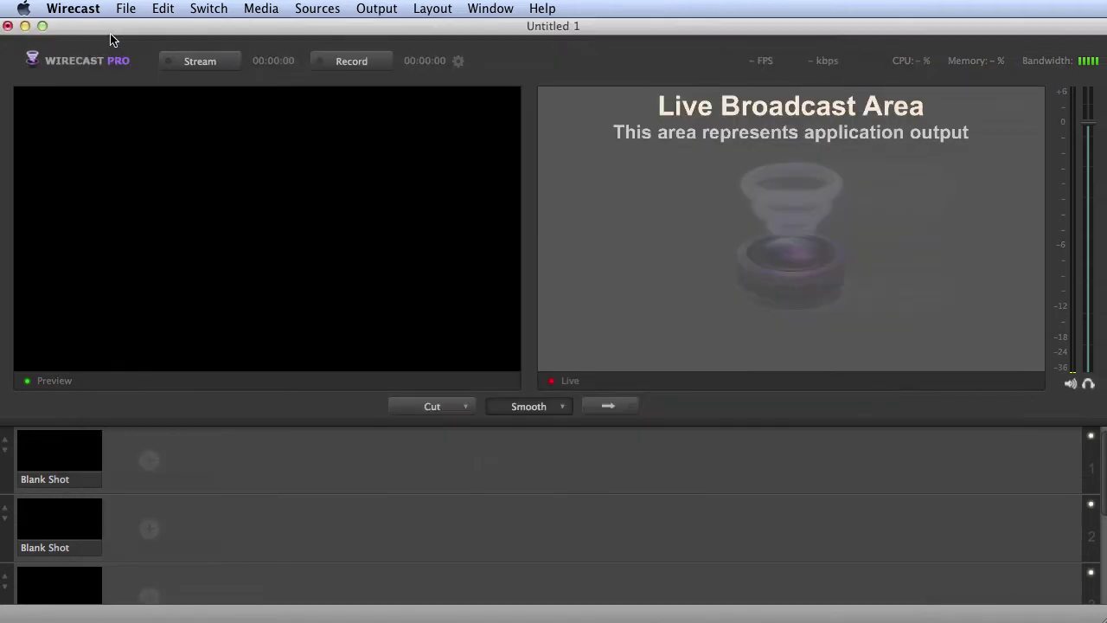
Step: Add the Teradek StreamReader 1 shot to layer one and take it live
left_click(140, 448)
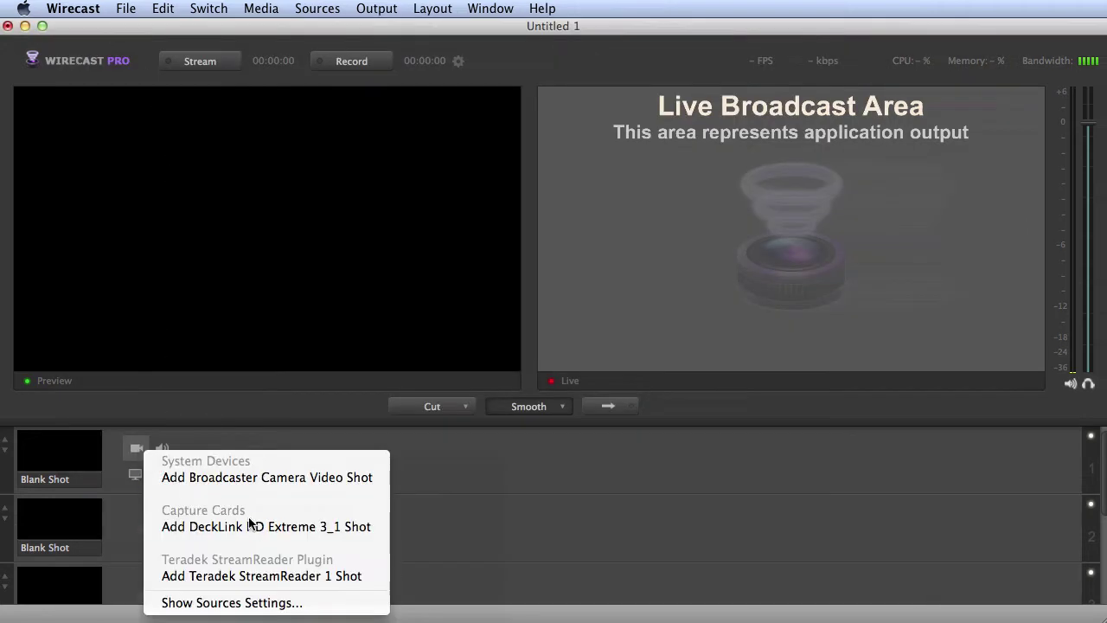
left_click(301, 576)
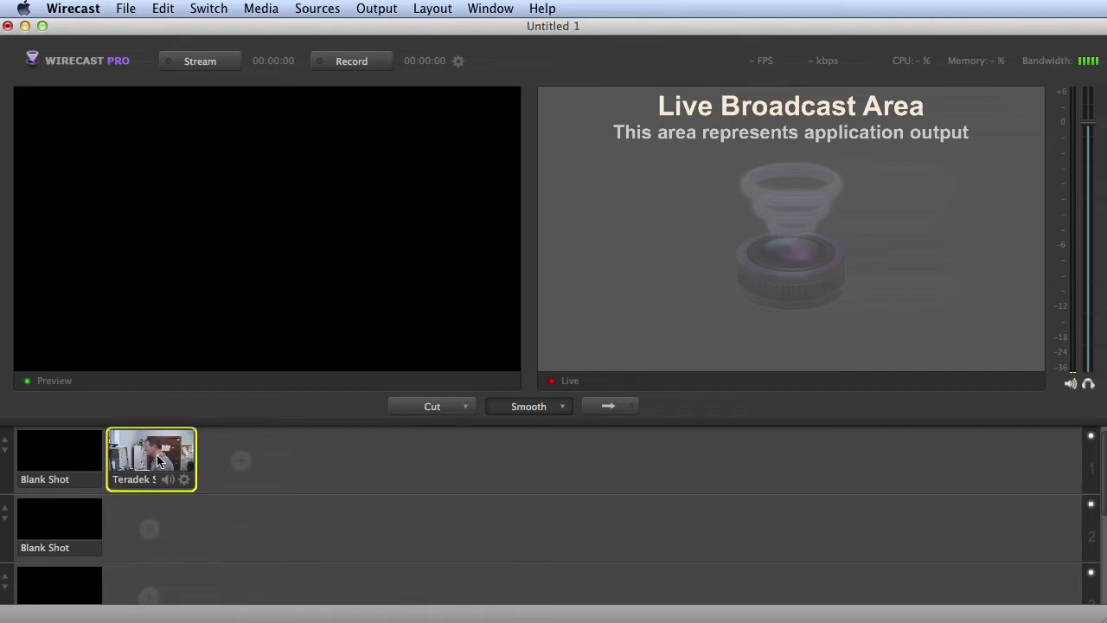
left_click(158, 462)
left_click(605, 407)
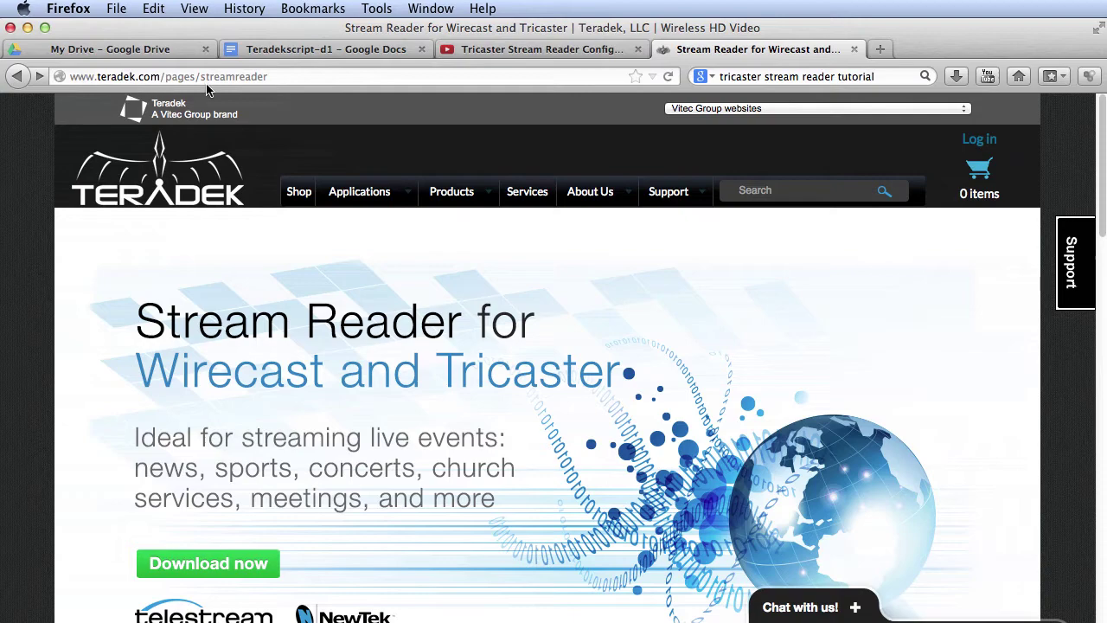
Step: Highlight the supported TriCaster models note and browse to the TriCaster plugin downloads list
scroll(399, 363, "down", 10)
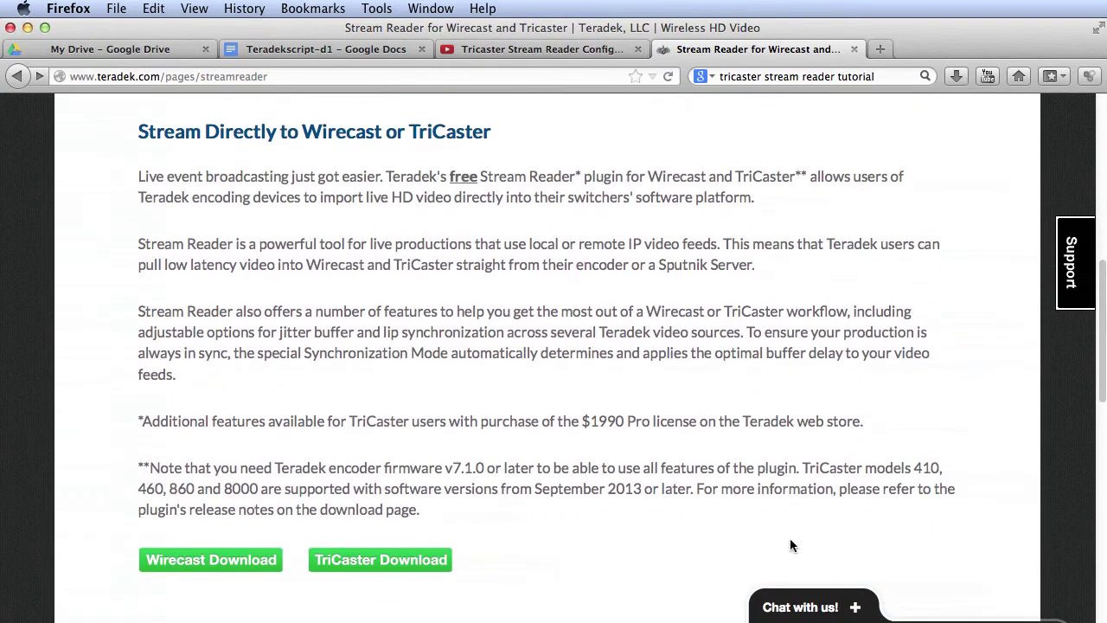
left_click_drag(806, 468, 692, 489)
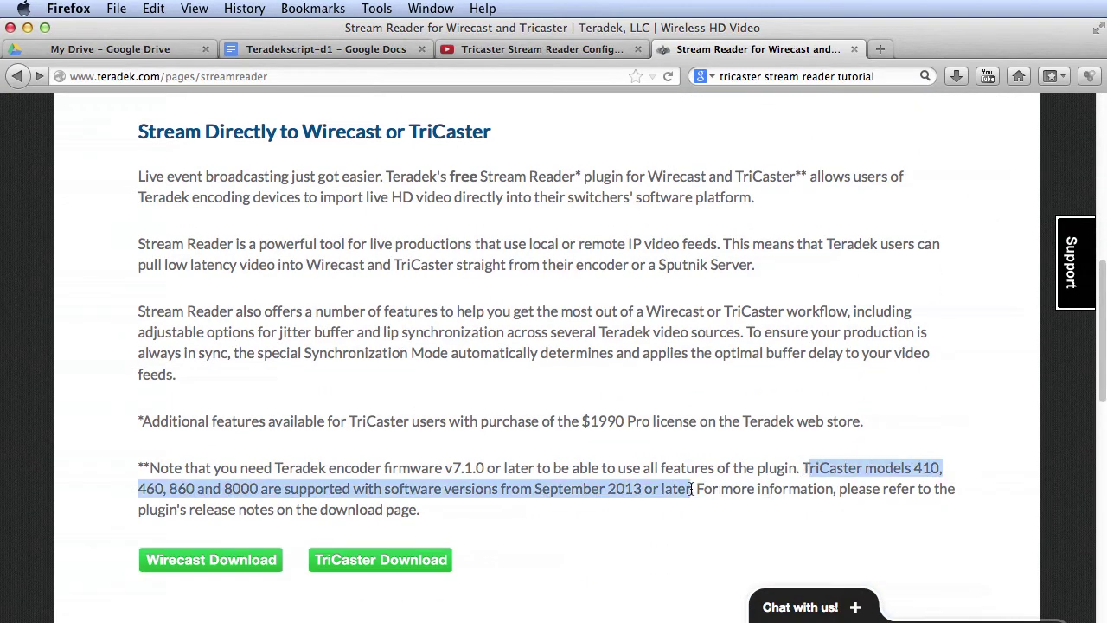
left_click(390, 566)
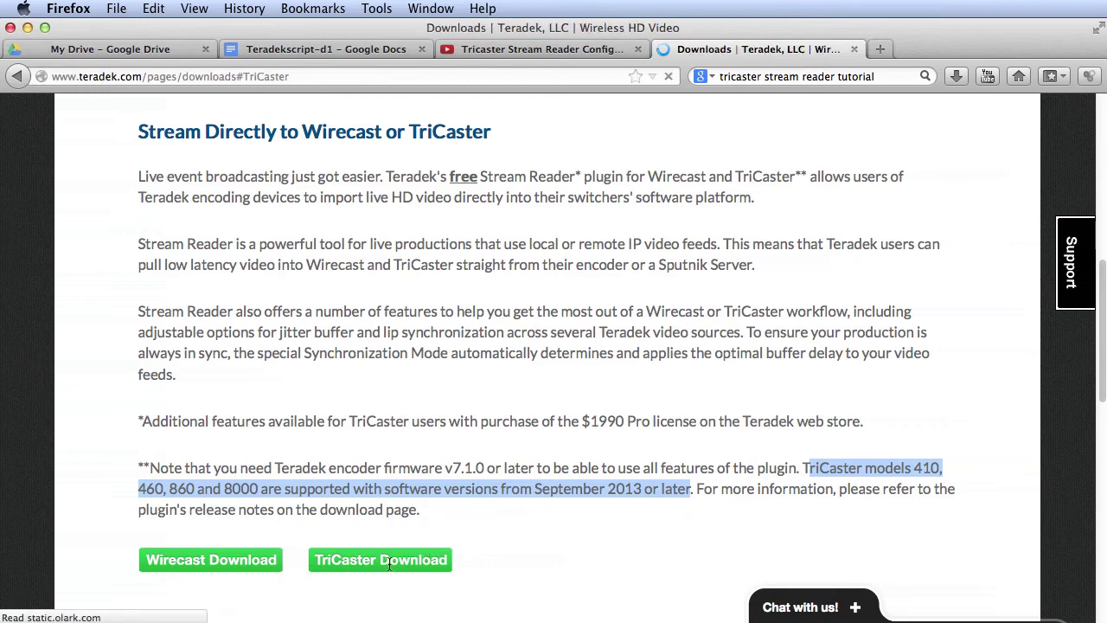
scroll(424, 541, "down", 2)
scroll(484, 527, "down", 1)
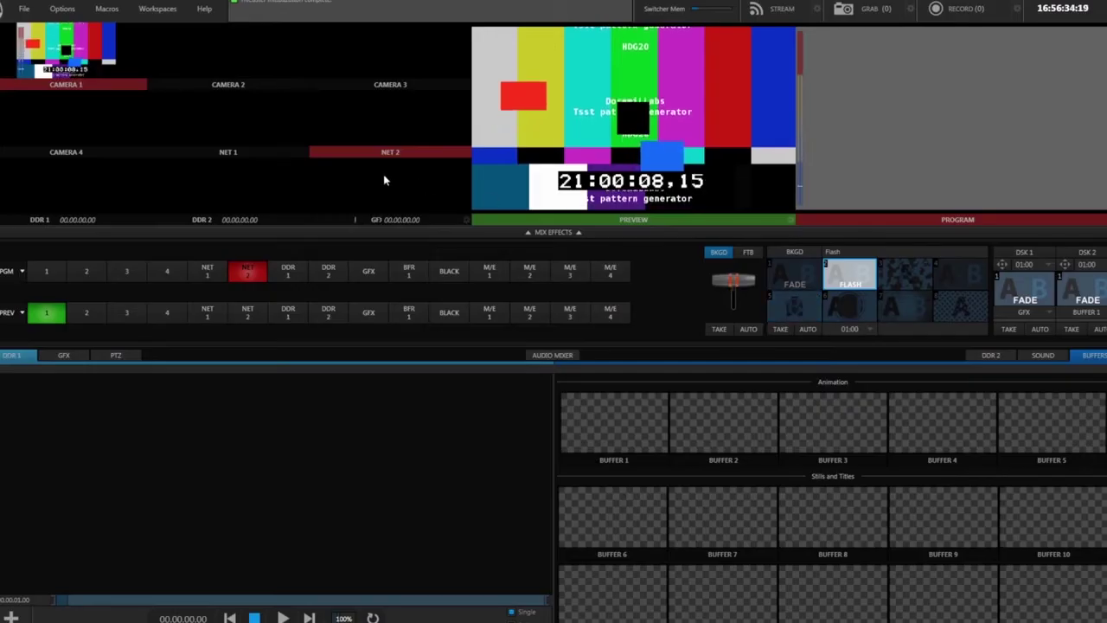
Step: Open NET 2's StreamReader configuration and view the Protocol options for Sputnik Pull
left_click(444, 154)
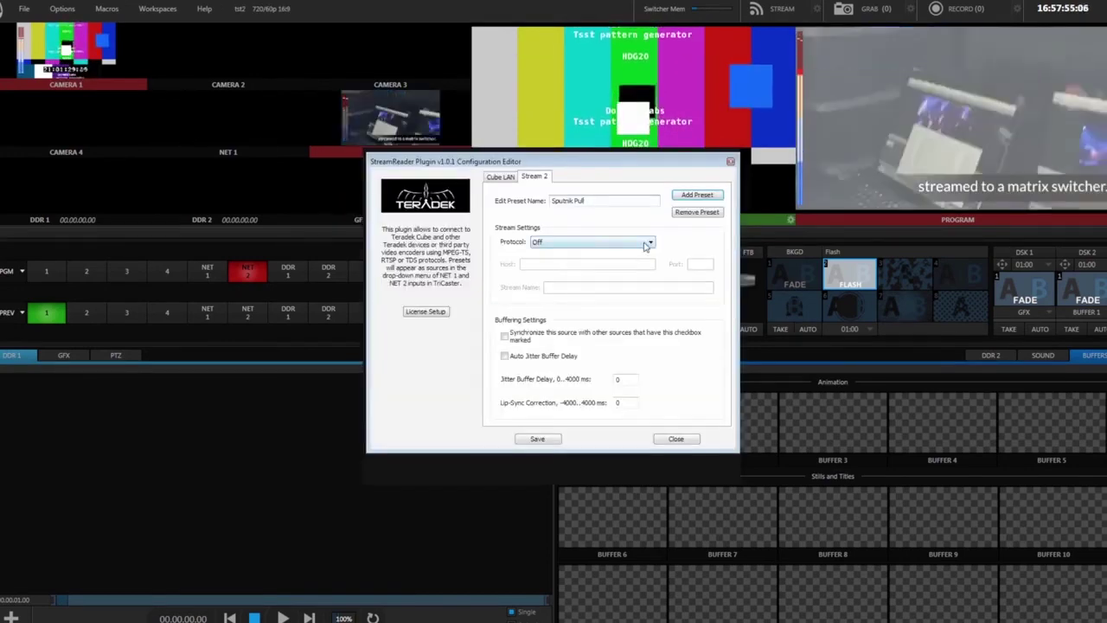
left_click(646, 245)
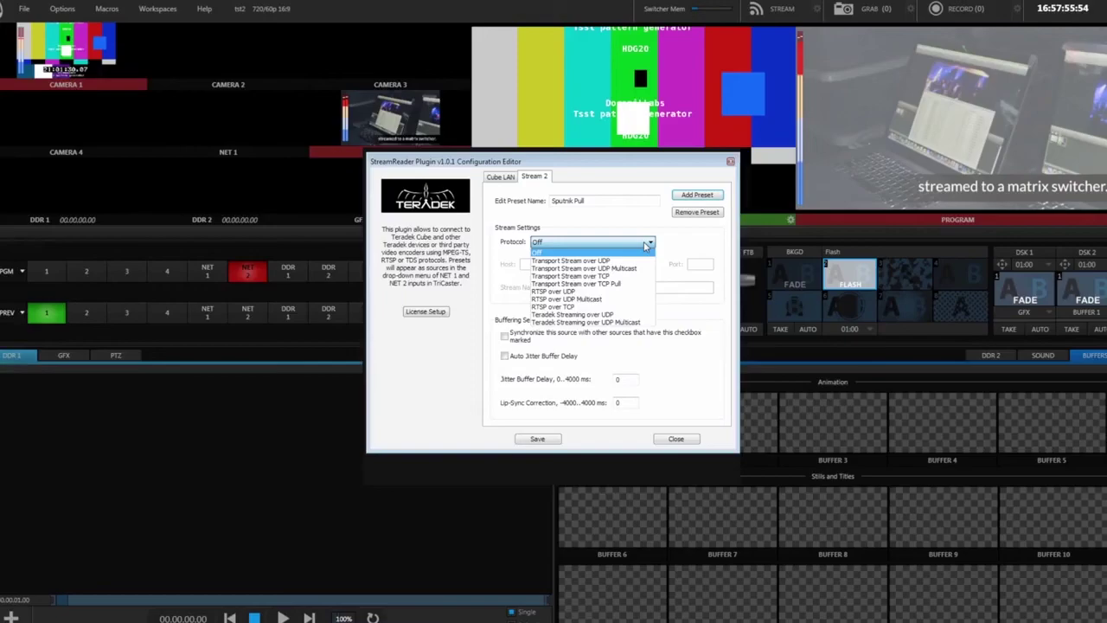